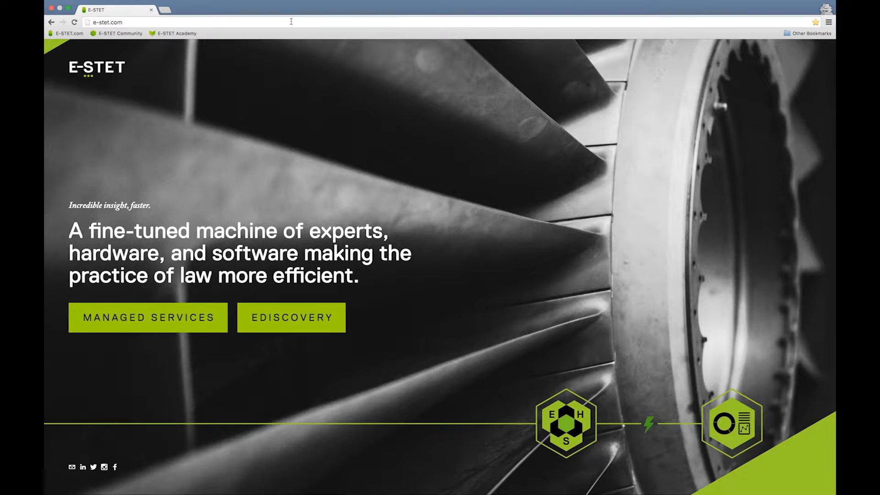
# - Open the relativity.e-stet.com site in the browser
pyautogui.click(291, 22)
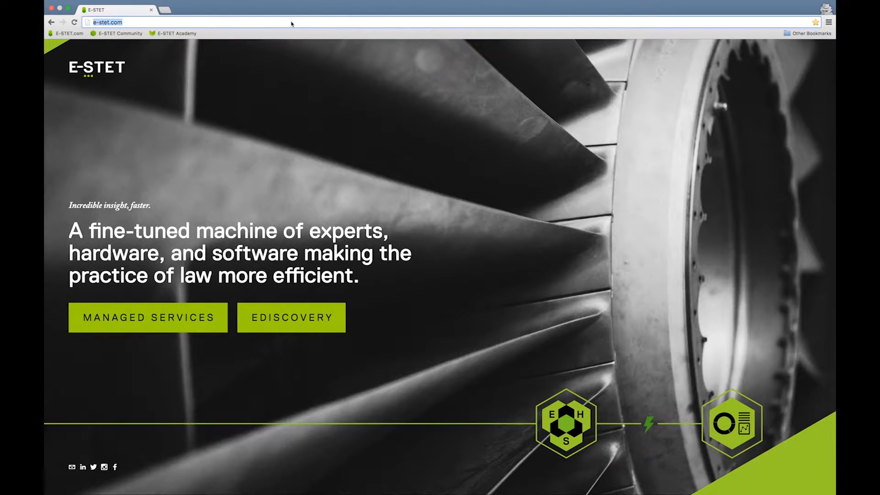
pyautogui.write('relativity.e-stet.com')
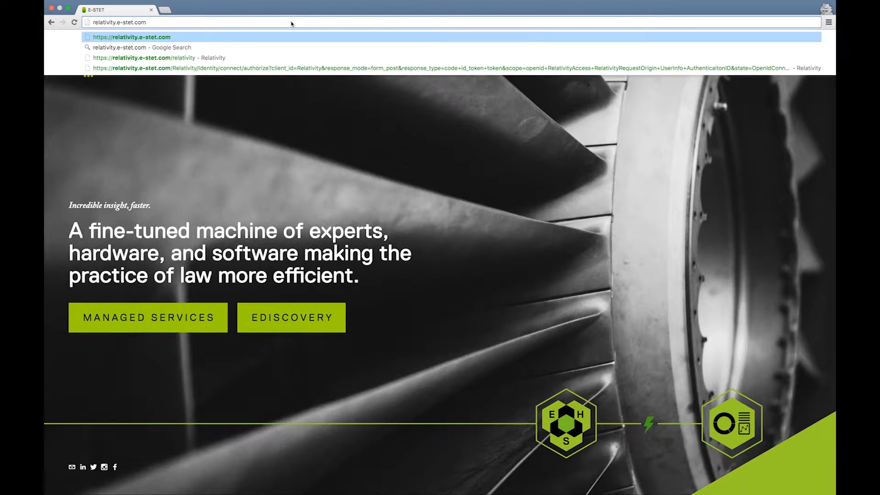
pyautogui.press('Return')
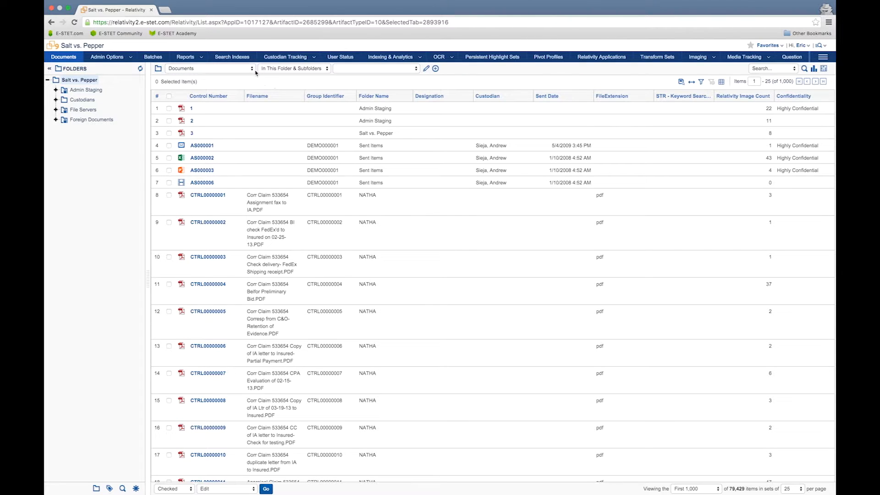
# - Open document 1 from the Documents list in the document viewer
pyautogui.click(254, 71)
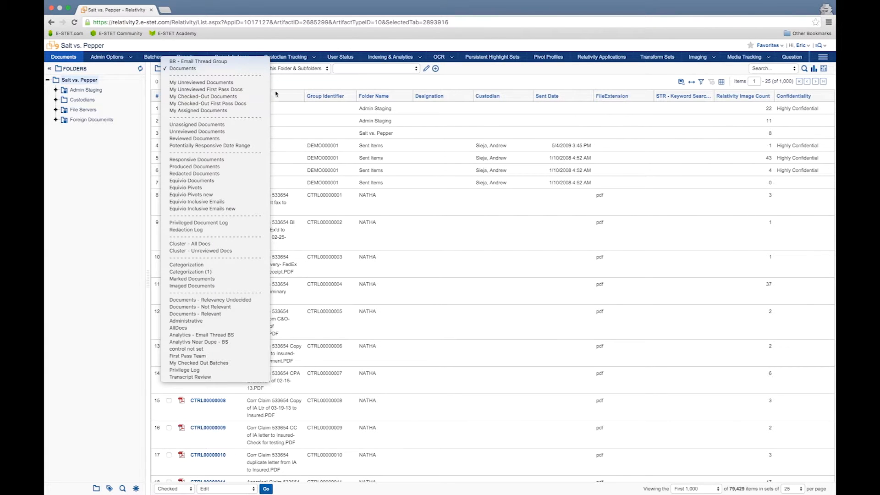
pyautogui.click(292, 84)
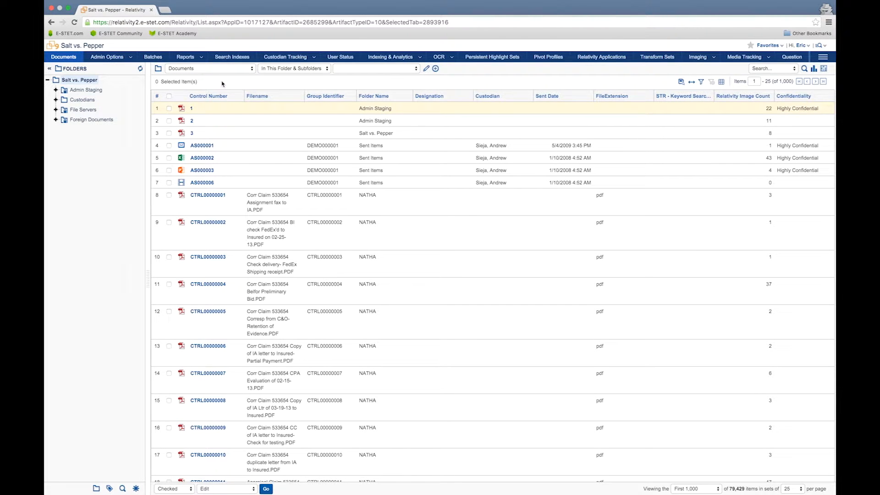
pyautogui.click(193, 113)
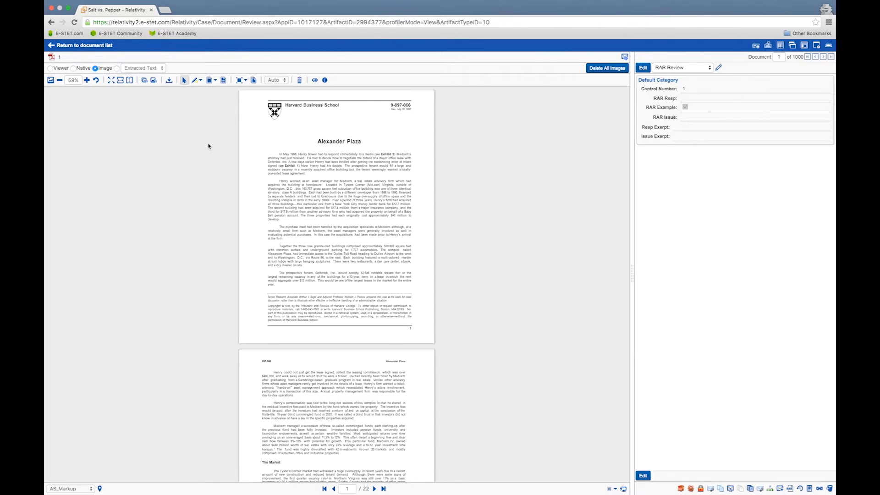
# - Draw a black redaction box and position it over the paragraph about two-thirds down page one
pyautogui.click(216, 81)
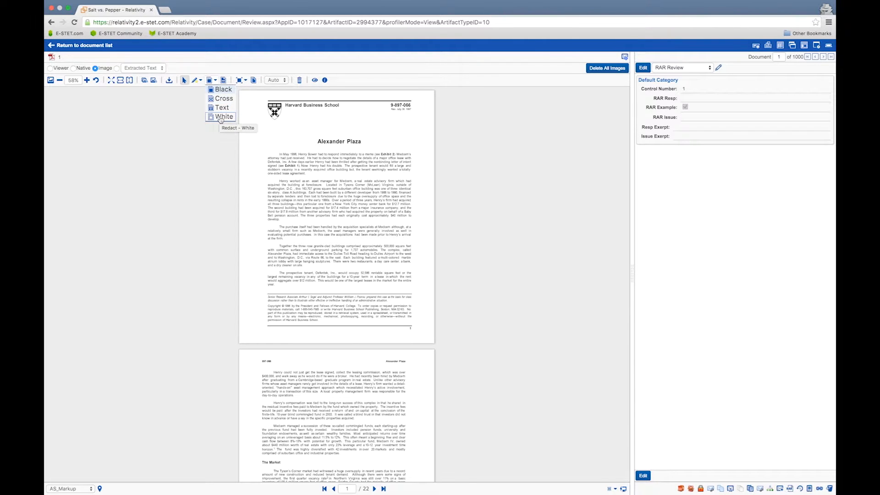
pyautogui.click(221, 91)
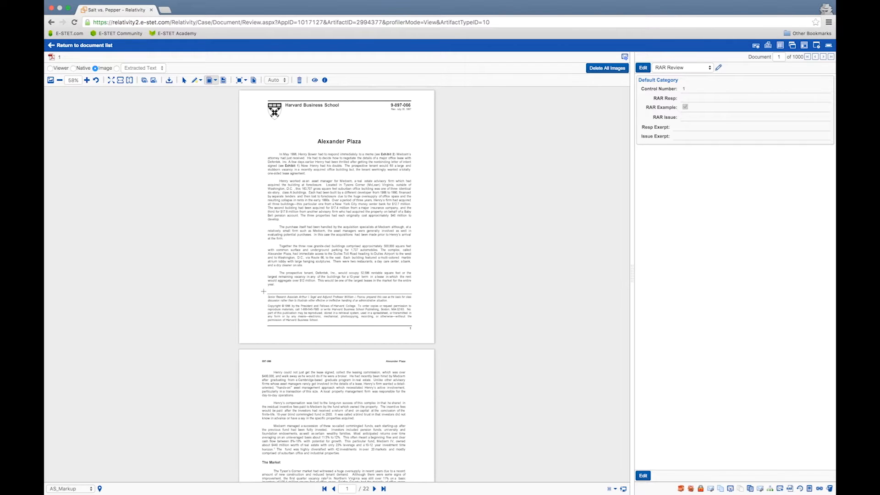
pyautogui.moveTo(264, 292); pyautogui.dragTo(414, 330)
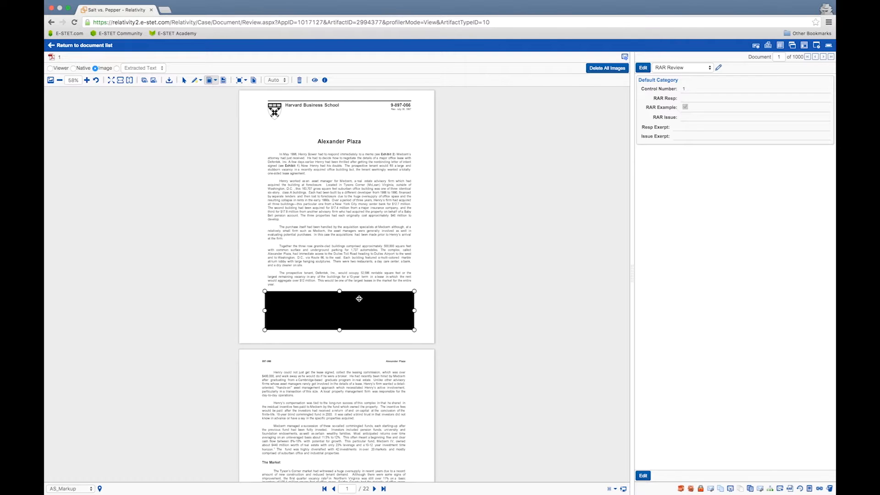
pyautogui.moveTo(359, 298); pyautogui.dragTo(360, 249)
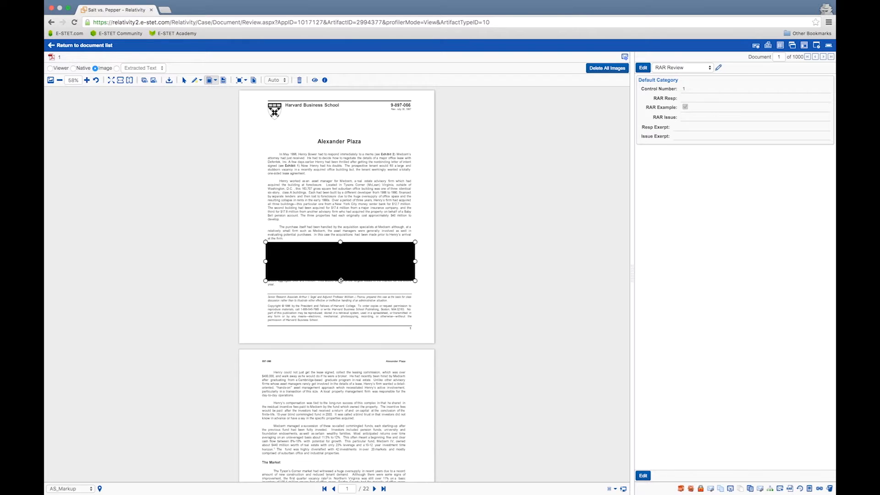
pyautogui.moveTo(341, 280); pyautogui.dragTo(341, 290)
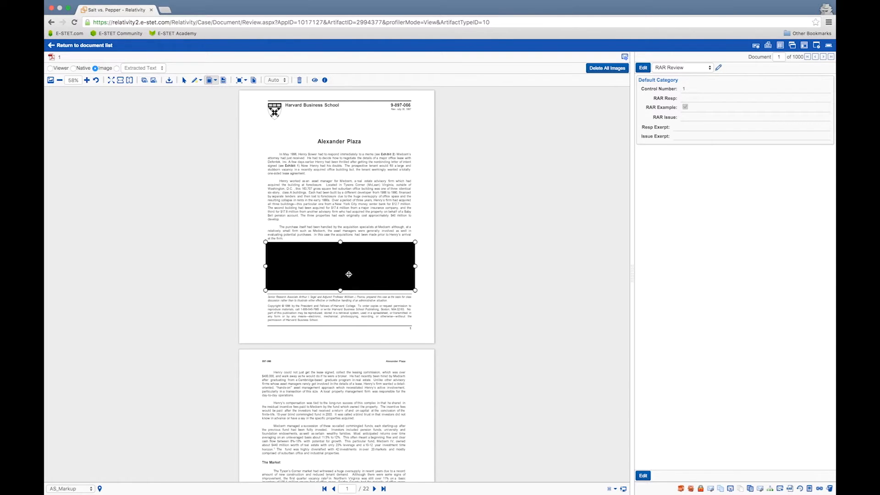
# - Delete the redaction box from the page
pyautogui.rightClick(348, 275)
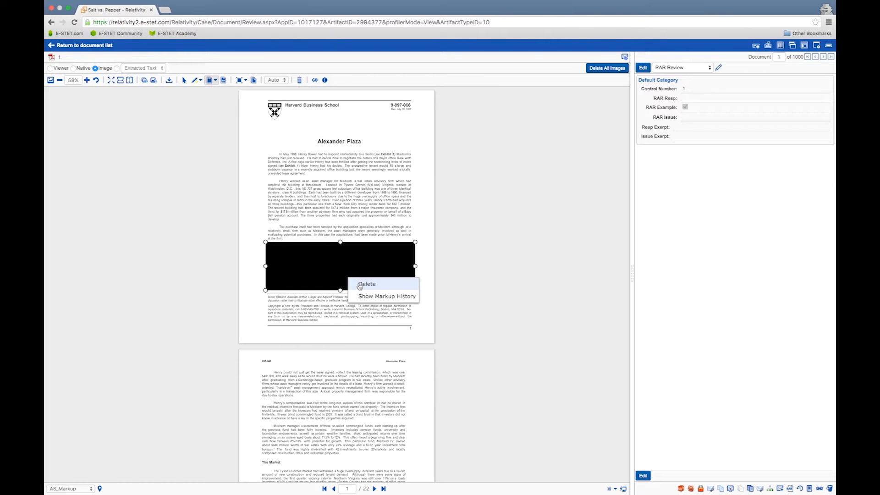
pyautogui.click(360, 285)
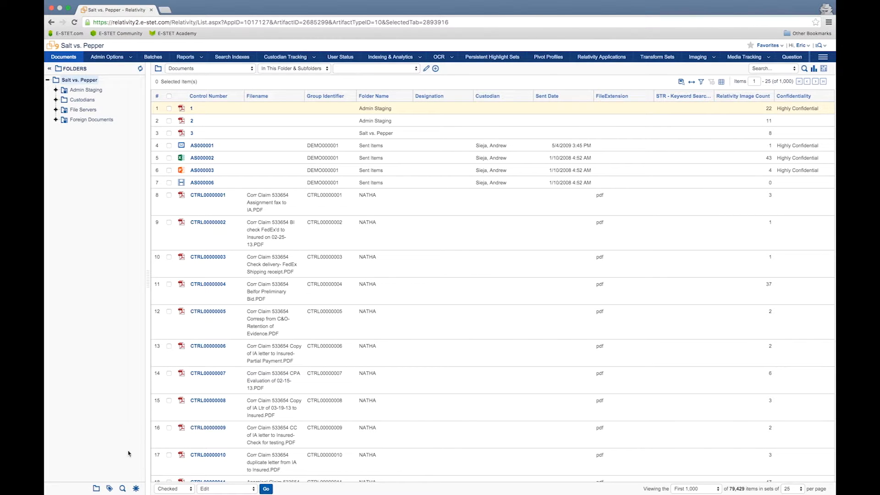
# - Create a new saved search and name it Test Search 1
pyautogui.click(123, 489)
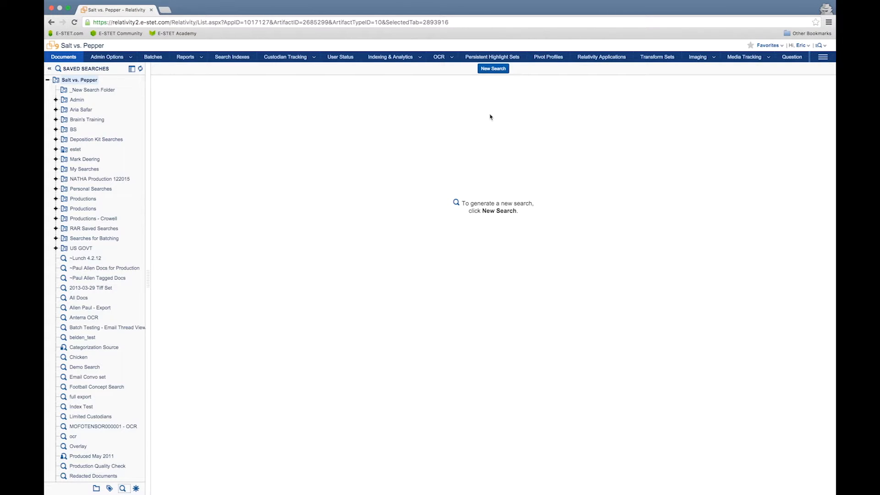
pyautogui.click(494, 69)
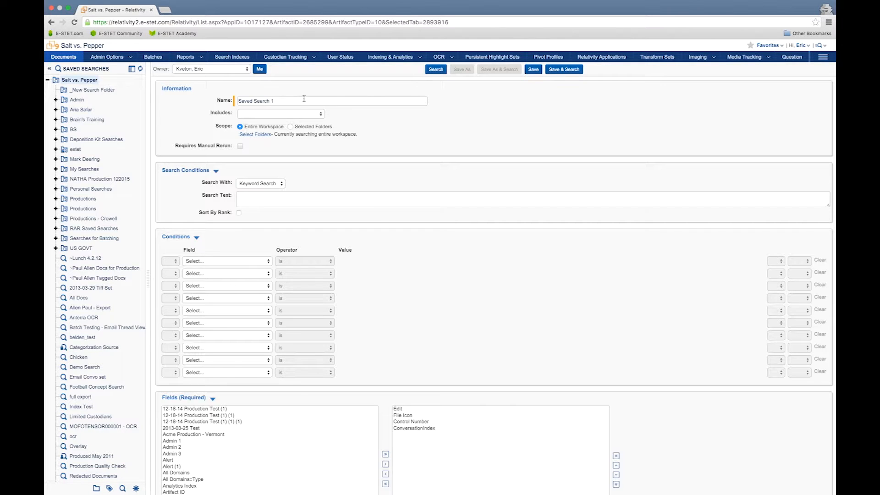
pyautogui.moveTo(275, 101); pyautogui.dragTo(238, 93)
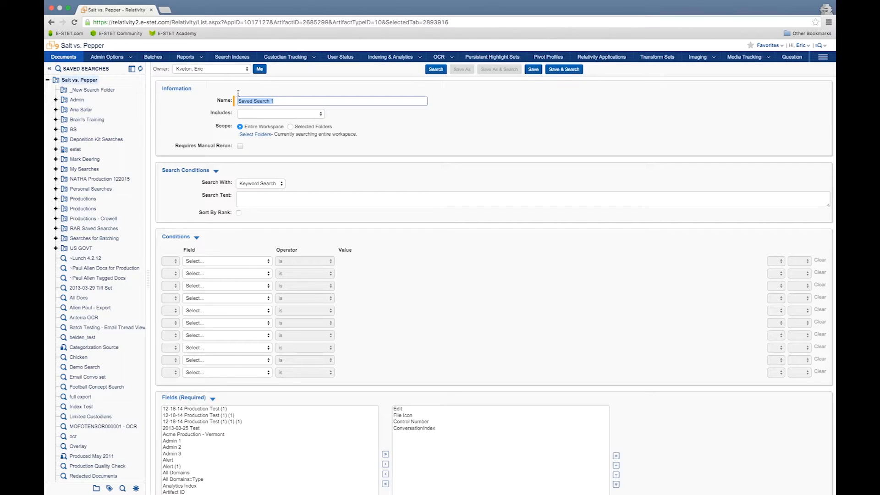
pyautogui.write('Test Search 1')
pyautogui.click(323, 118)
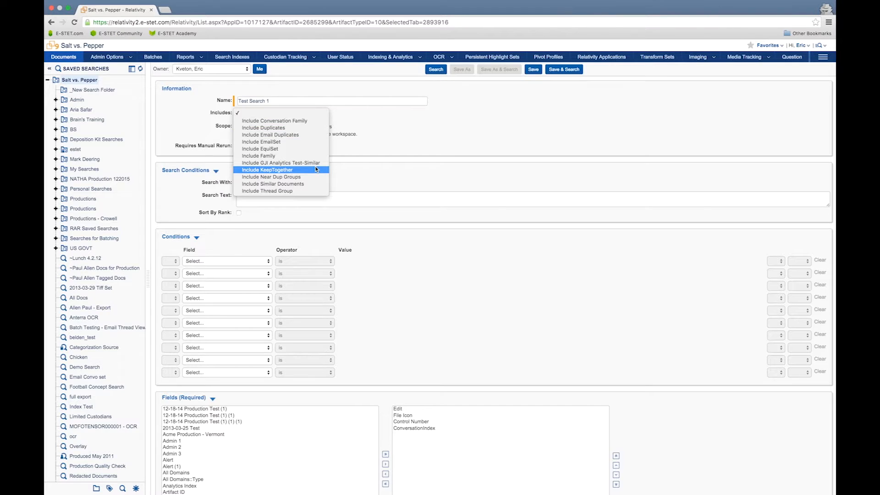
pyautogui.click(389, 161)
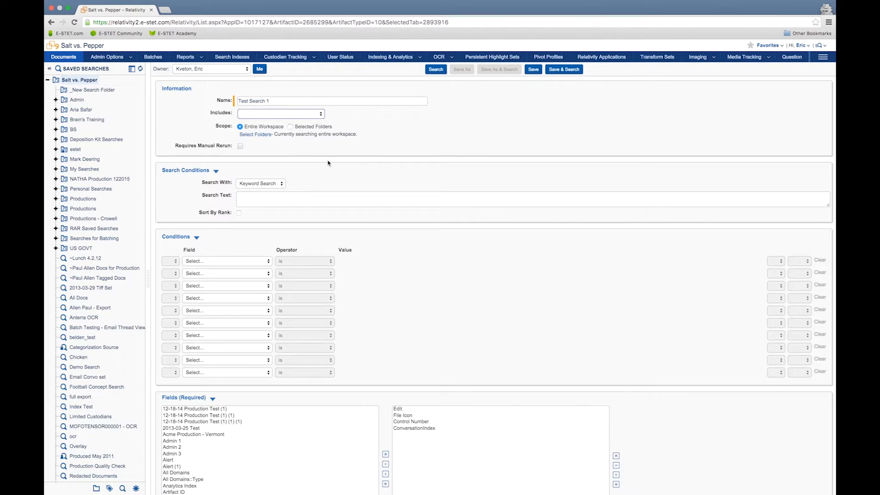
# - Limit the search scope to the Custodians folder and its subfolders
pyautogui.click(258, 137)
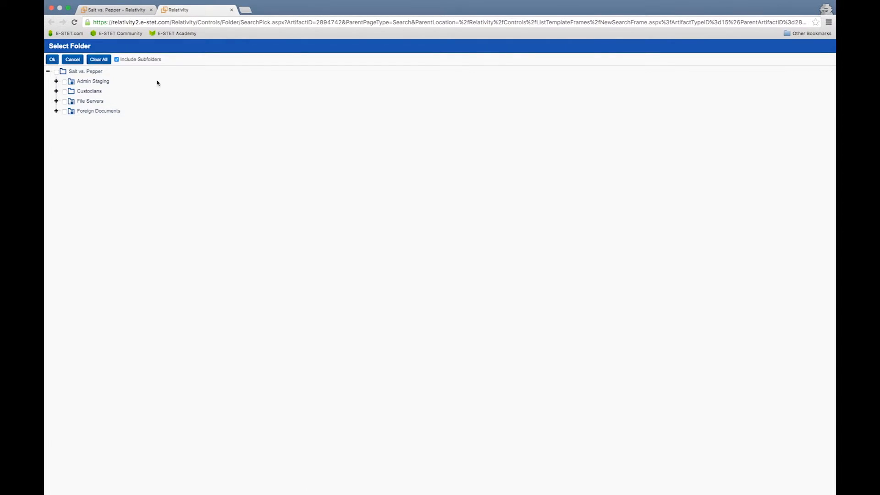
pyautogui.click(56, 91)
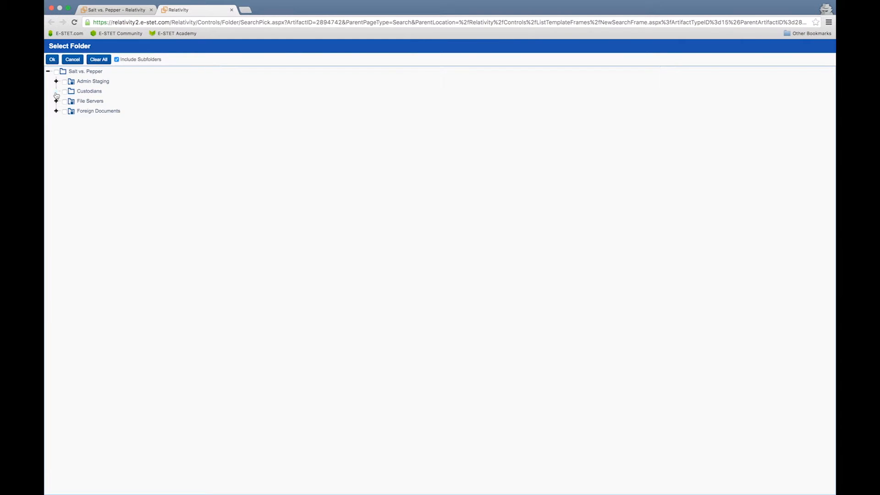
pyautogui.click(65, 92)
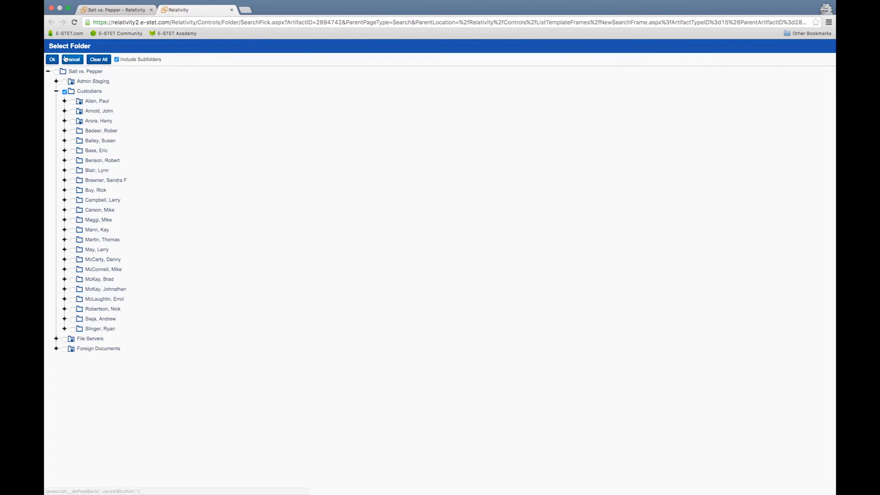
pyautogui.click(52, 59)
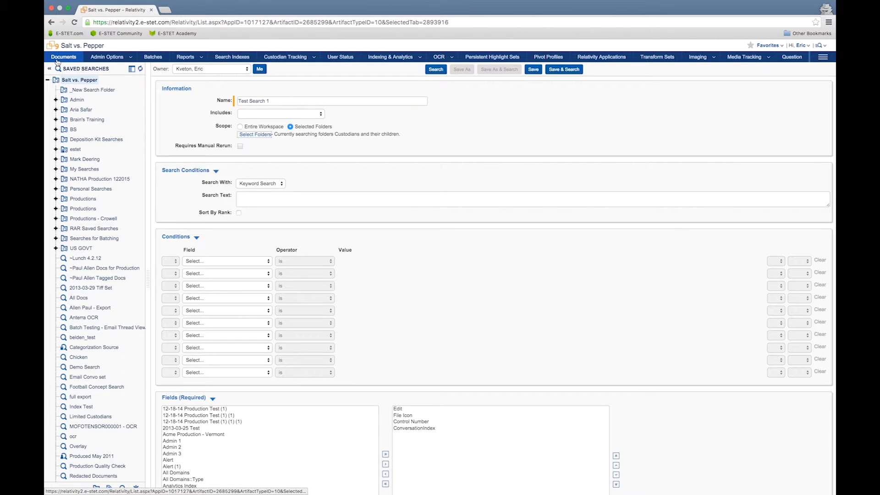
pyautogui.click(297, 150)
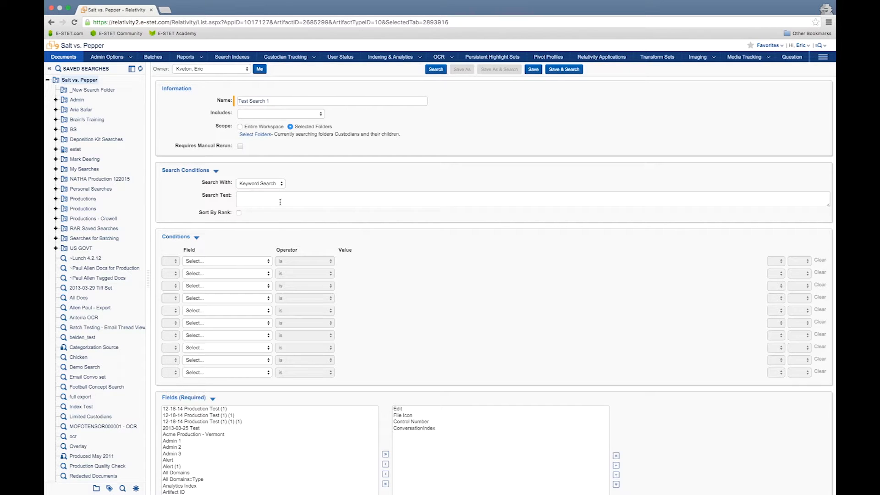
# - Add a condition on the Date Last Modified field with the operator is before
pyautogui.click(269, 262)
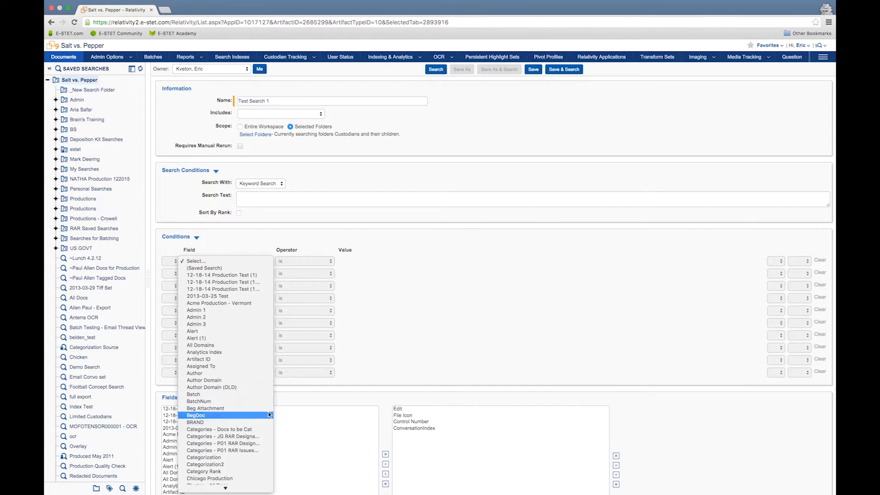
pyautogui.scroll(-15, 269, 415)
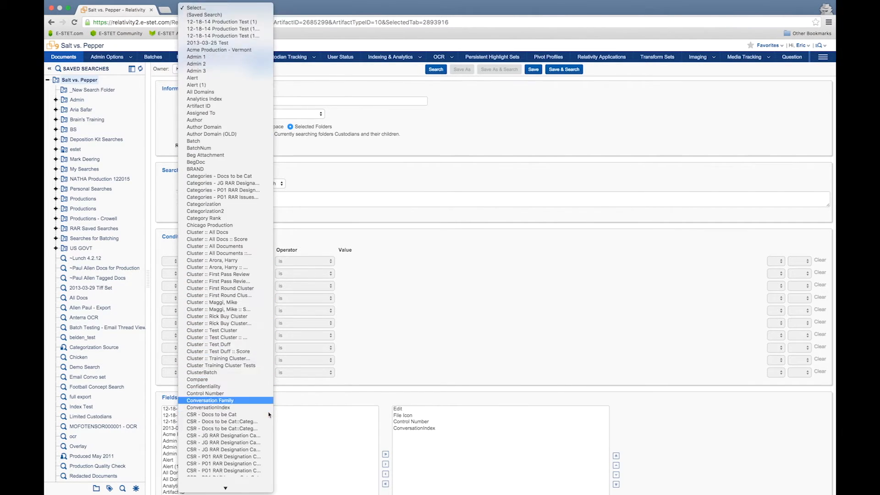
pyautogui.scroll(-1, 268, 414)
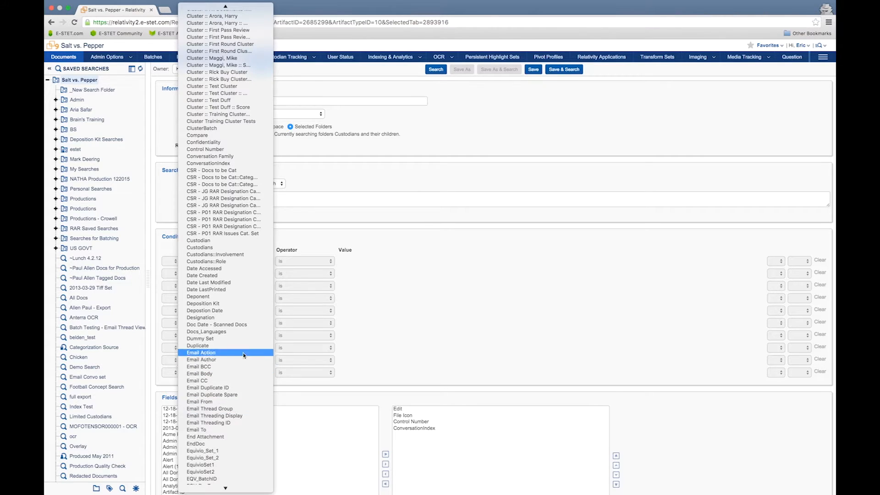
pyautogui.click(225, 283)
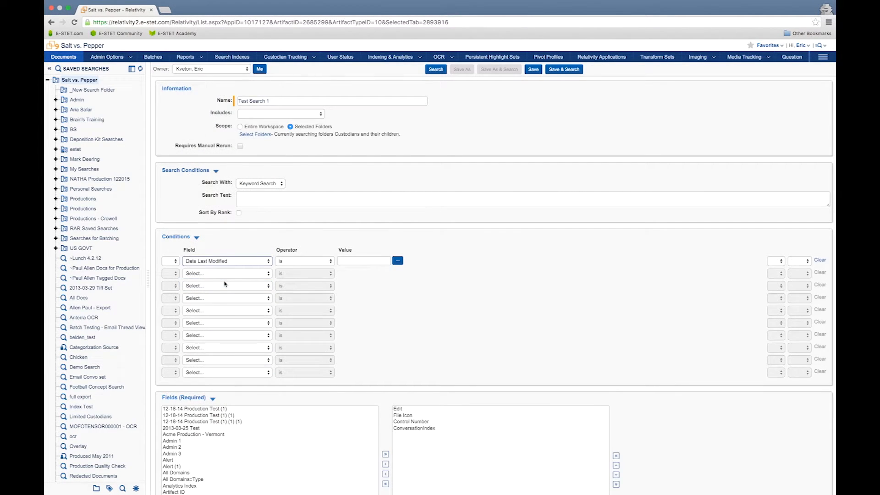
pyautogui.click(332, 262)
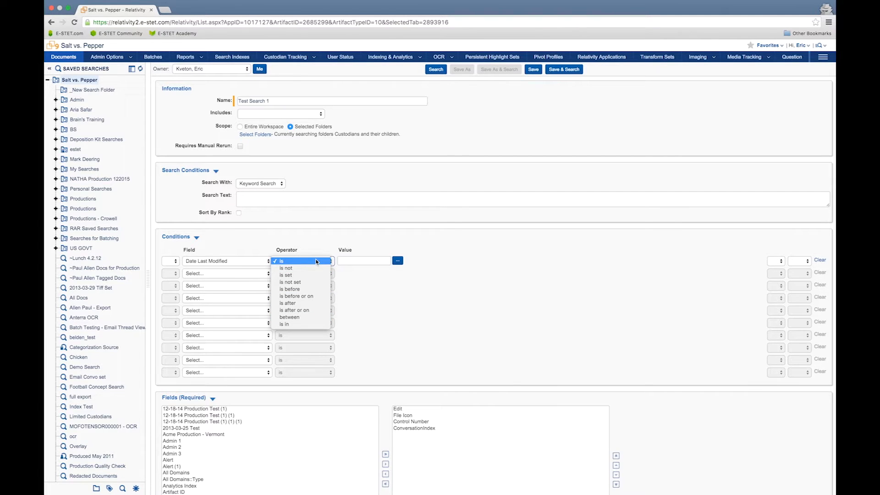
pyautogui.click(311, 290)
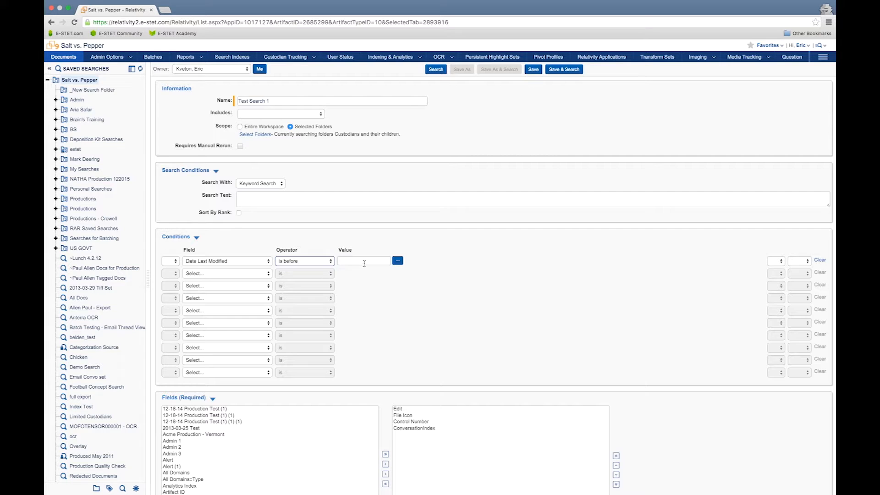
# - Set the condition's date value to 1/1/2015 using the date picker
pyautogui.click(397, 261)
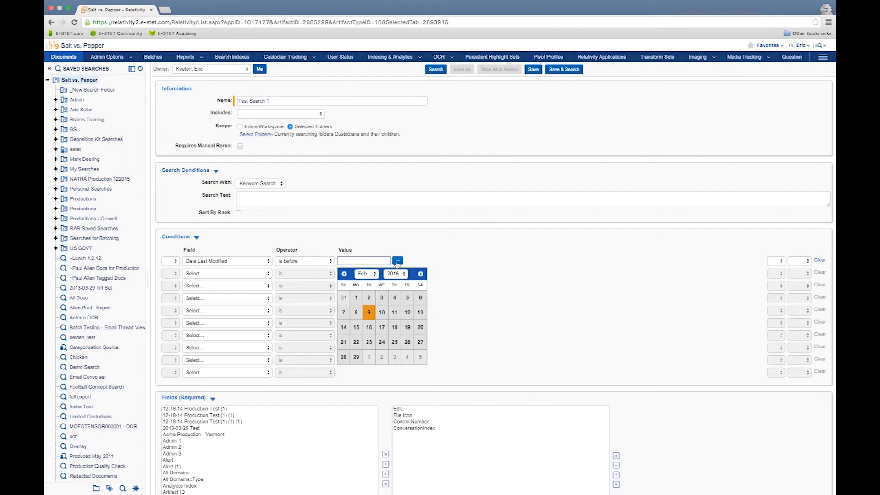
pyautogui.click(345, 275)
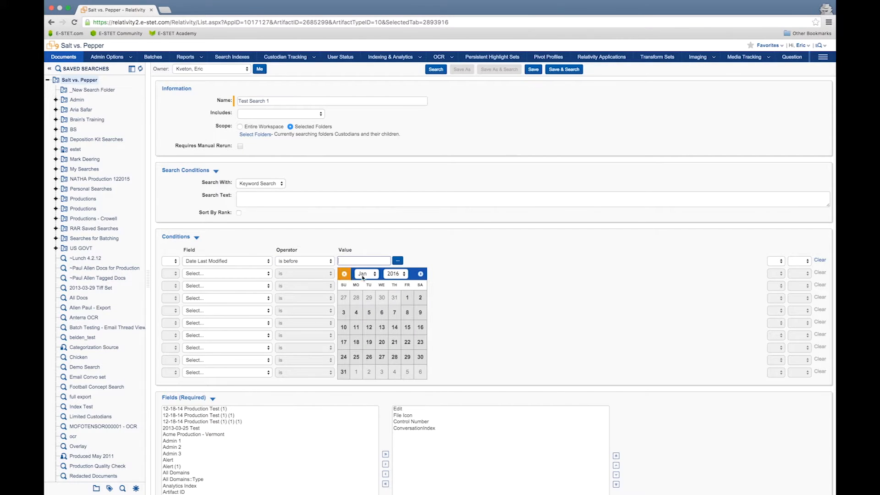
pyautogui.click(402, 275)
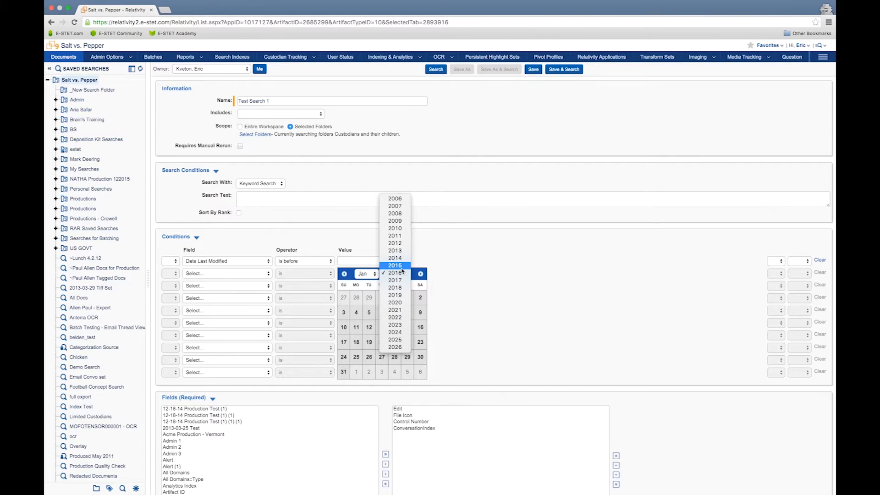
pyautogui.click(399, 266)
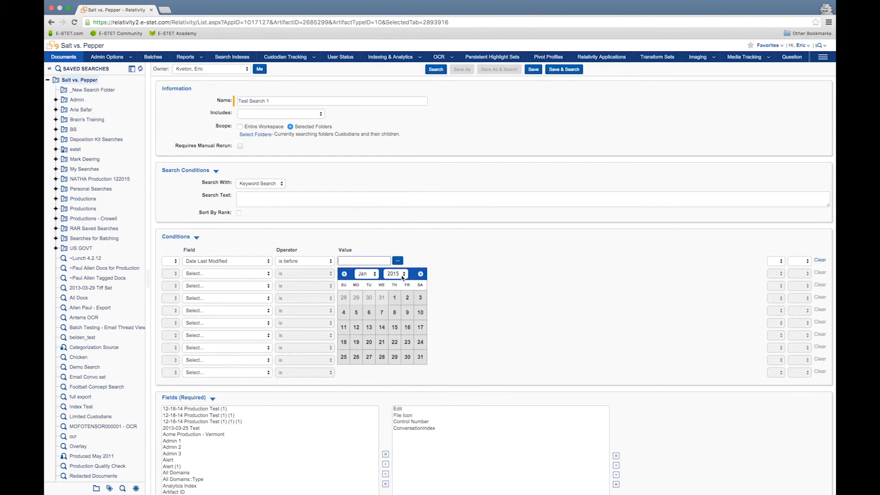
pyautogui.click(395, 298)
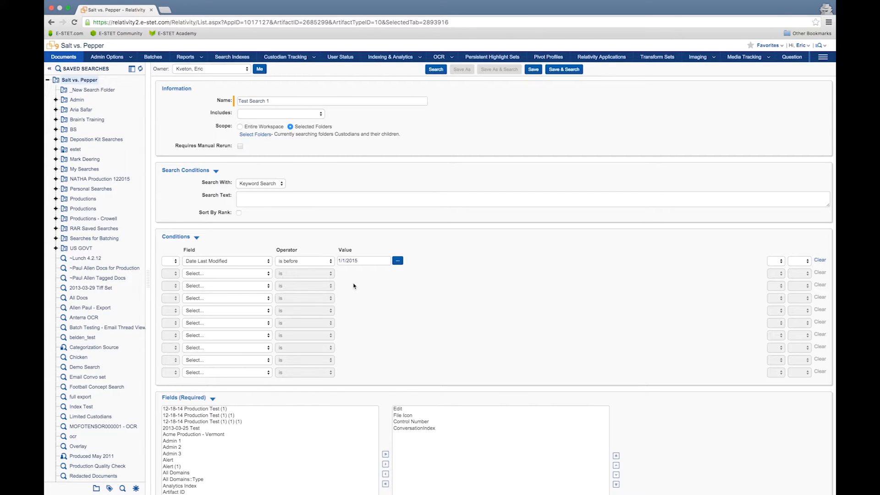
# - Add a second condition on the Filename field
pyautogui.click(270, 274)
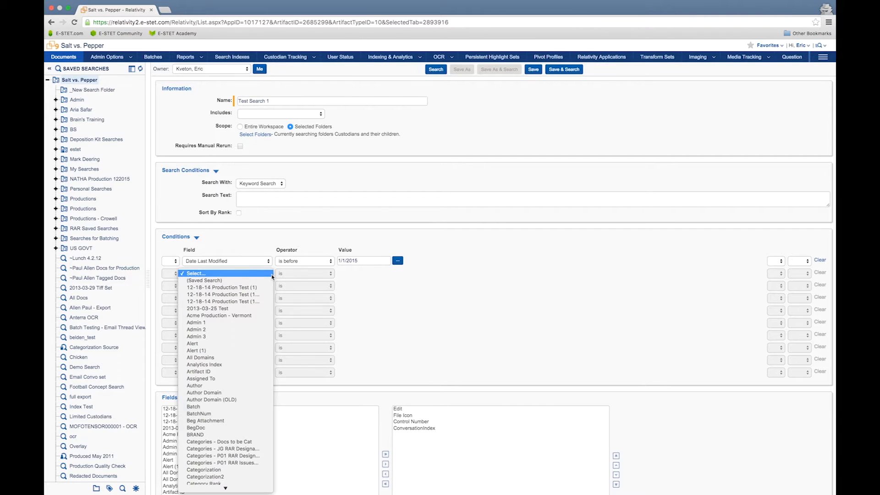
pyautogui.scroll(-15, 257, 362)
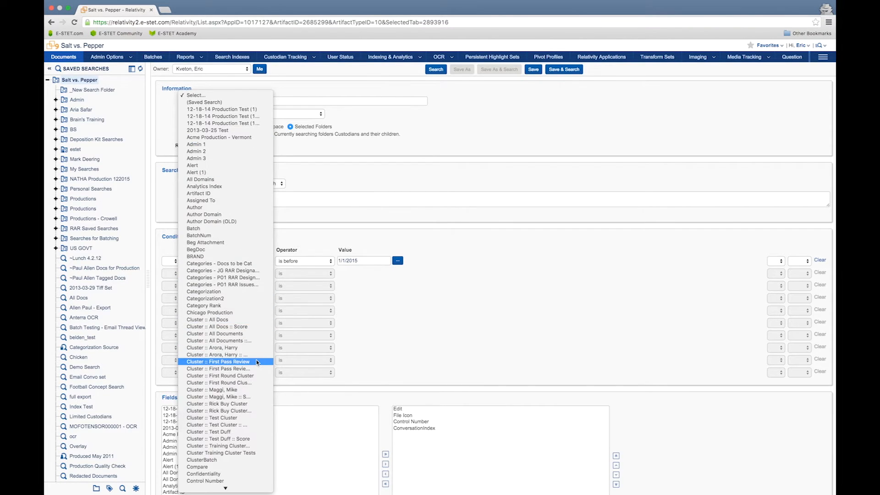
pyautogui.scroll(-15, 256, 362)
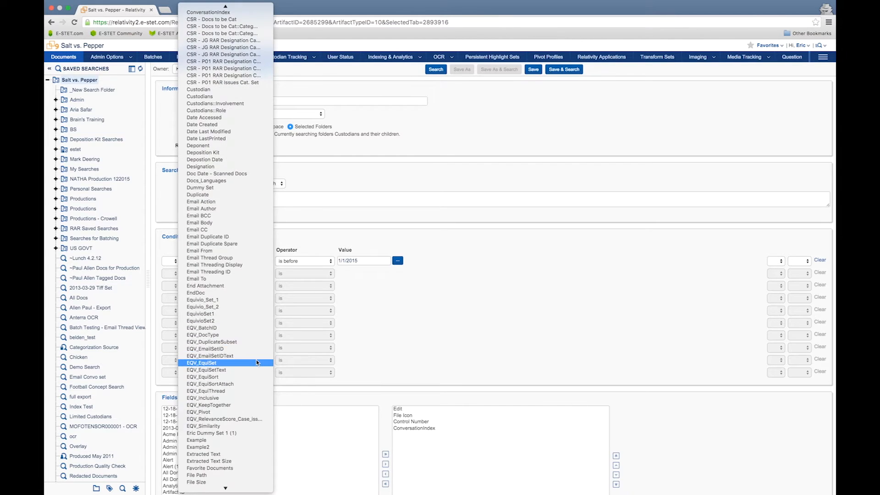
pyautogui.scroll(-7, 257, 362)
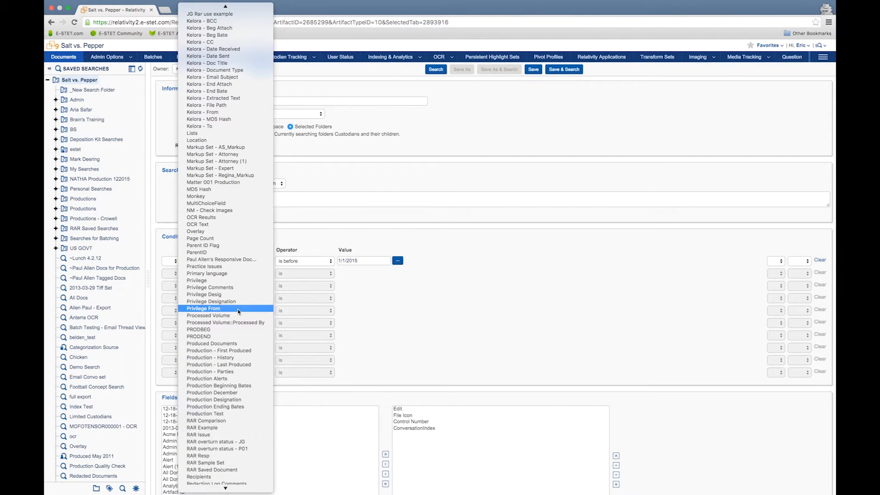
pyautogui.scroll(10, 239, 312)
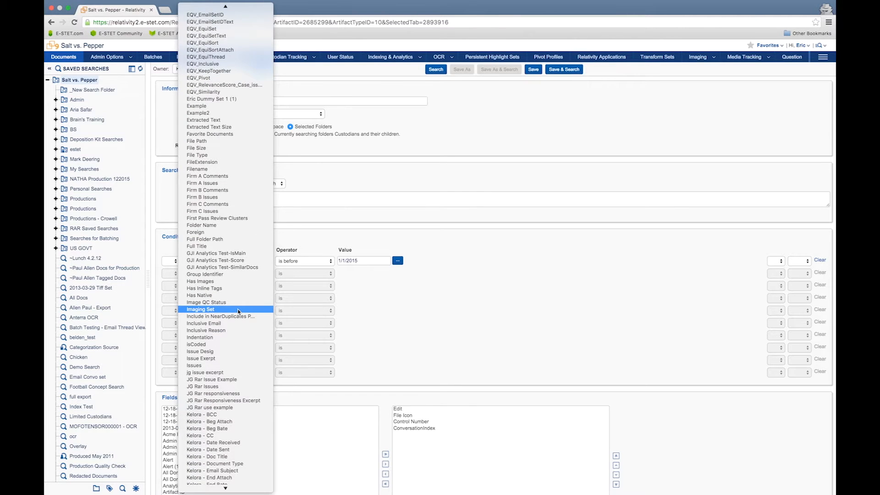
pyautogui.scroll(1, 239, 312)
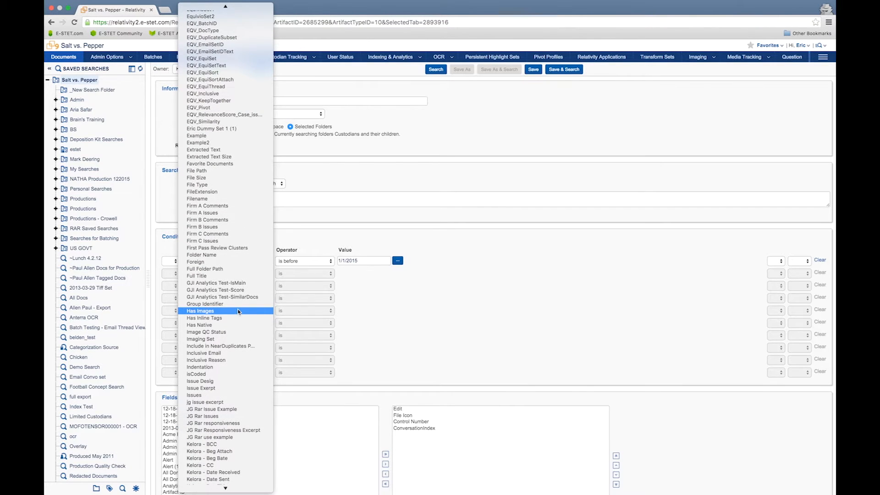
pyautogui.click(227, 199)
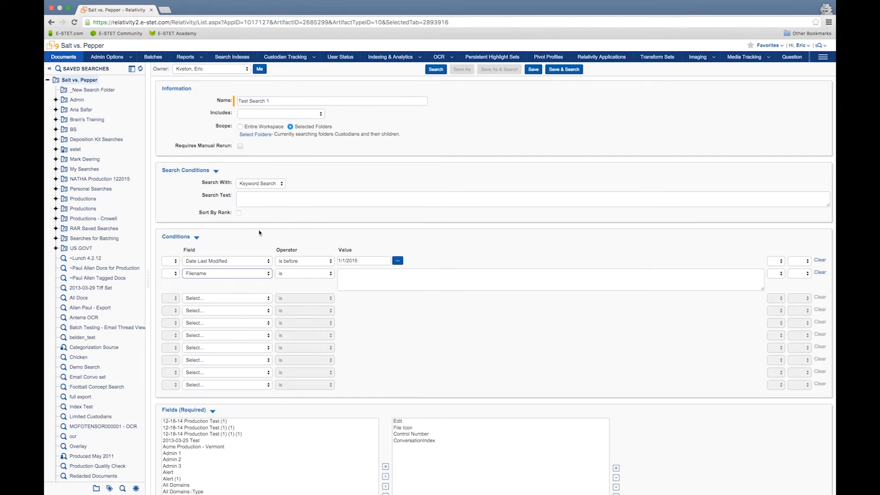
# - Set the Filename condition's operator to is like and its value to business
pyautogui.click(307, 274)
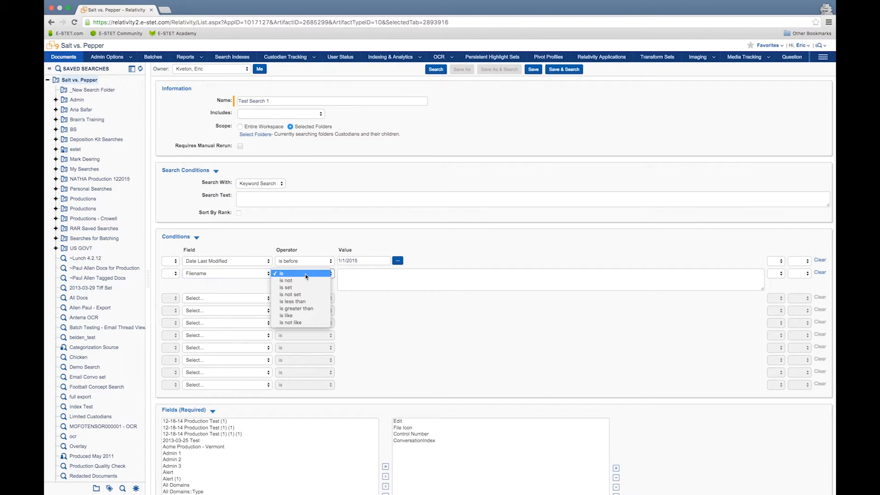
pyautogui.click(306, 316)
pyautogui.click(362, 284)
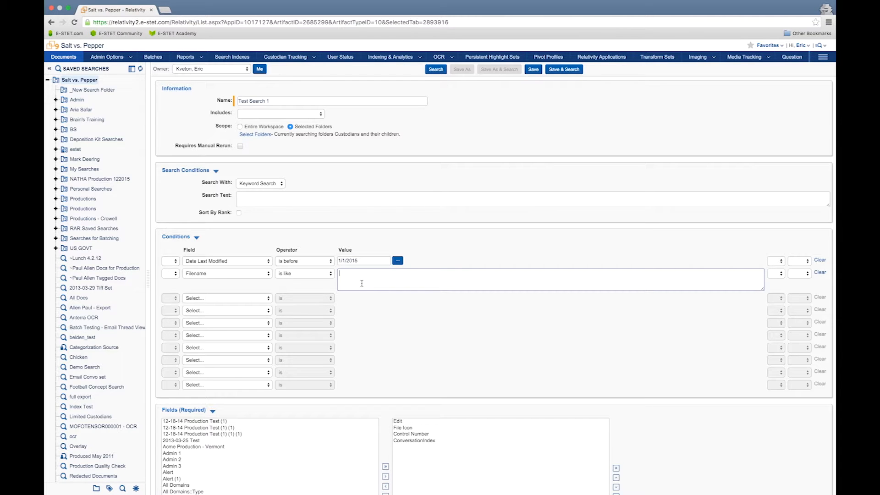
pyautogui.write('business')
pyautogui.click(465, 311)
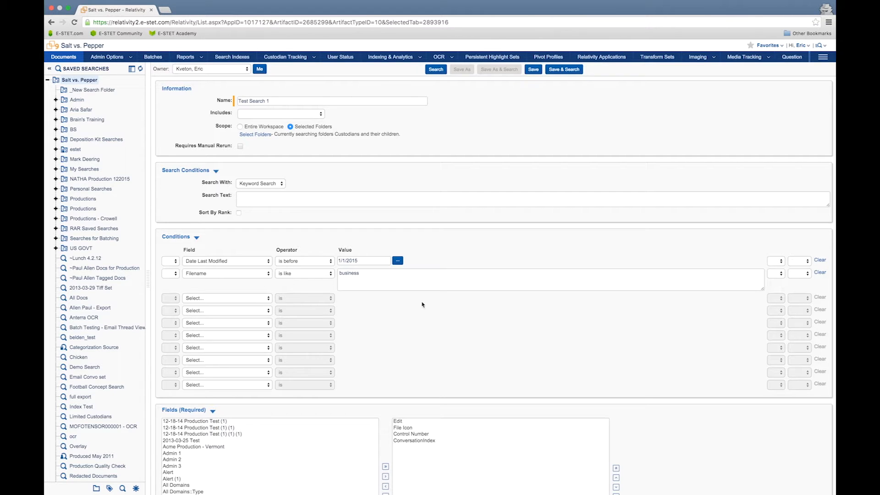
pyautogui.click(264, 299)
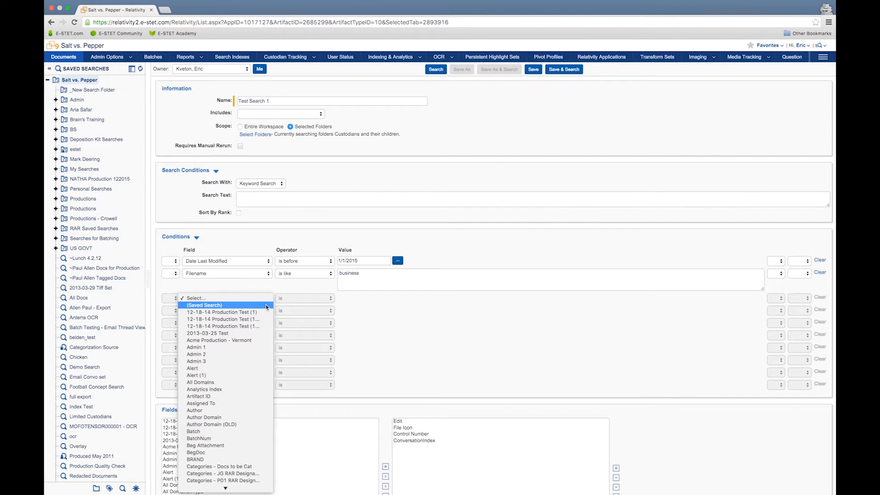
pyautogui.scroll(-3, 267, 317)
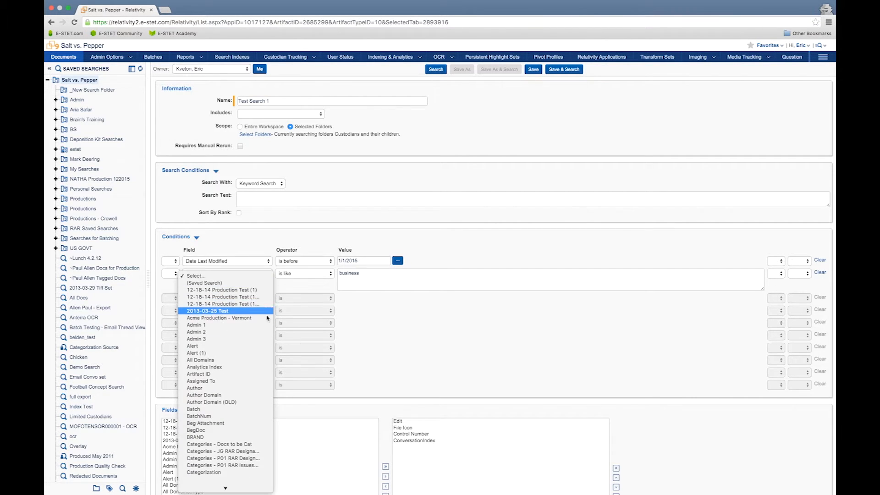
pyautogui.scroll(-10, 267, 318)
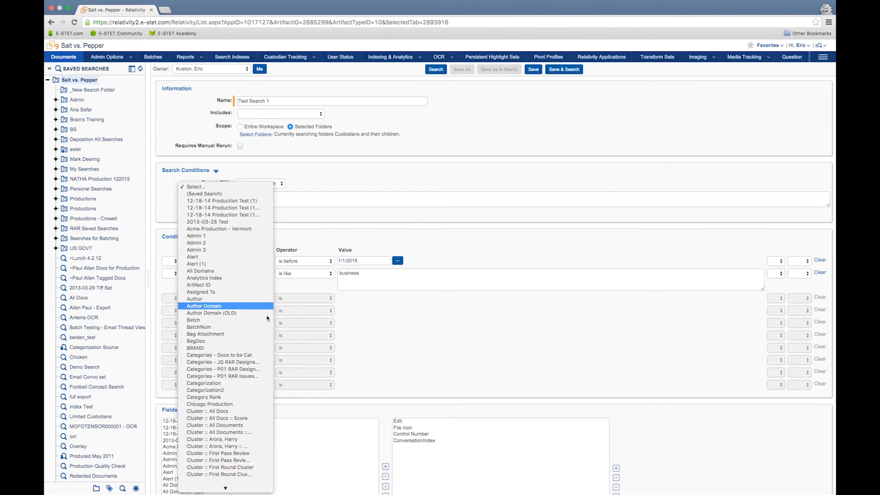
pyautogui.scroll(-7, 267, 317)
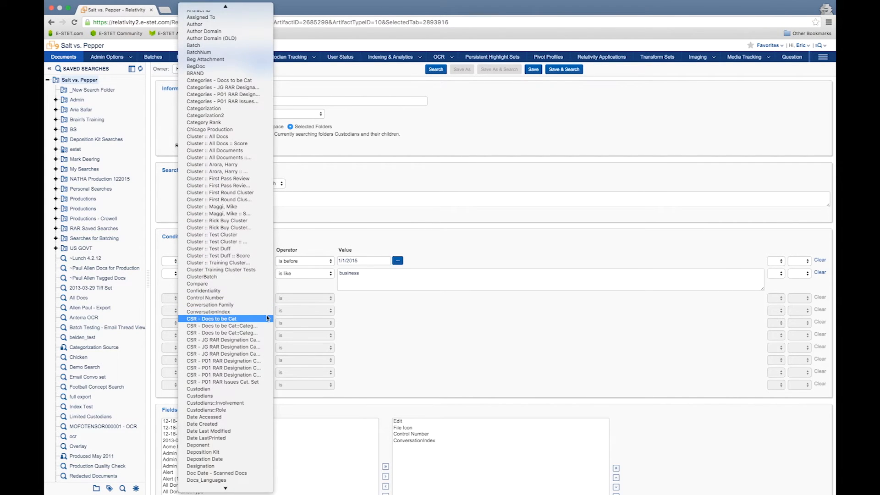
pyautogui.scroll(-5, 267, 317)
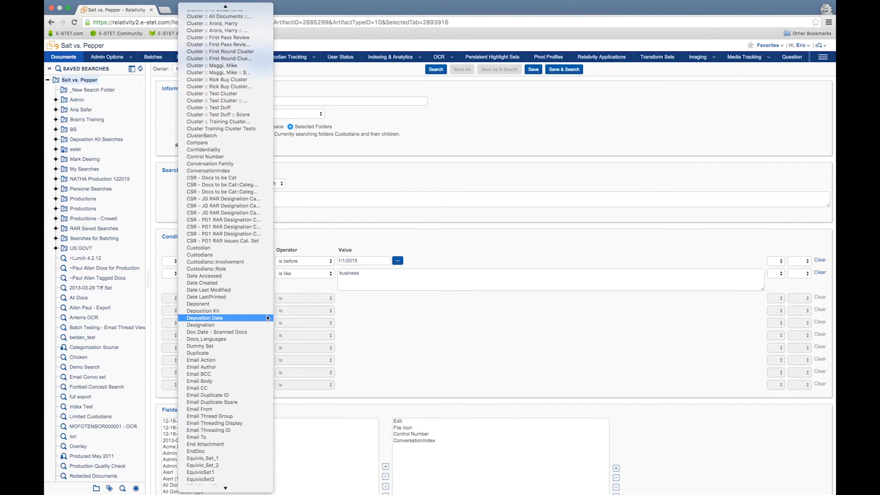
pyautogui.click(403, 338)
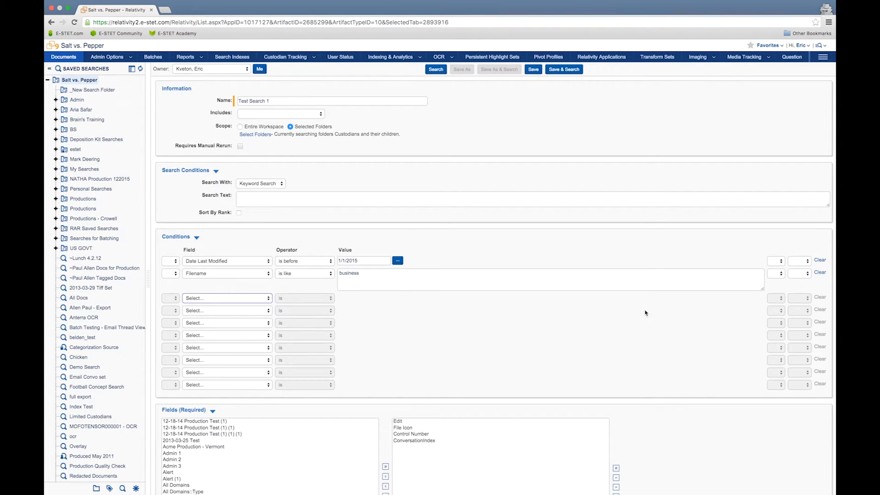
# - Join the Date Last Modified and Filename conditions with AND
pyautogui.click(797, 264)
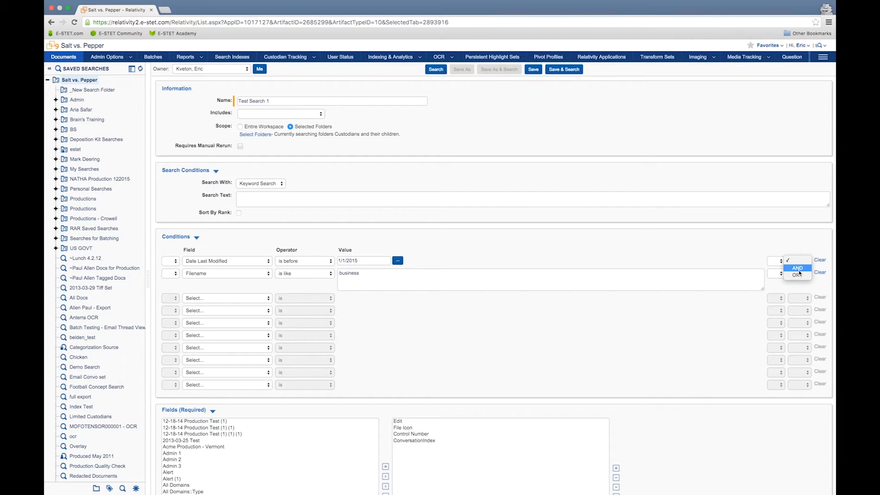
pyautogui.click(798, 271)
# - Add the Date Last Modified and Filename fields to the search's displayed fields
pyautogui.scroll(-3, 730, 257)
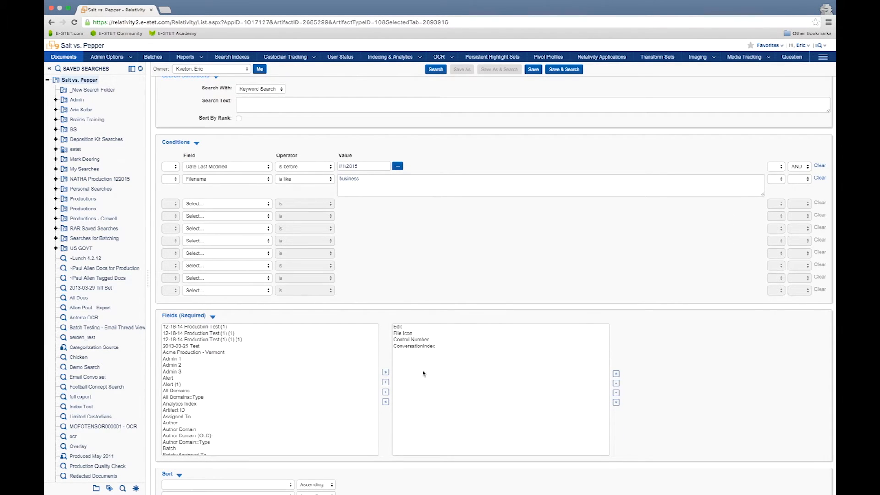
pyautogui.click(346, 388)
pyautogui.press('f')
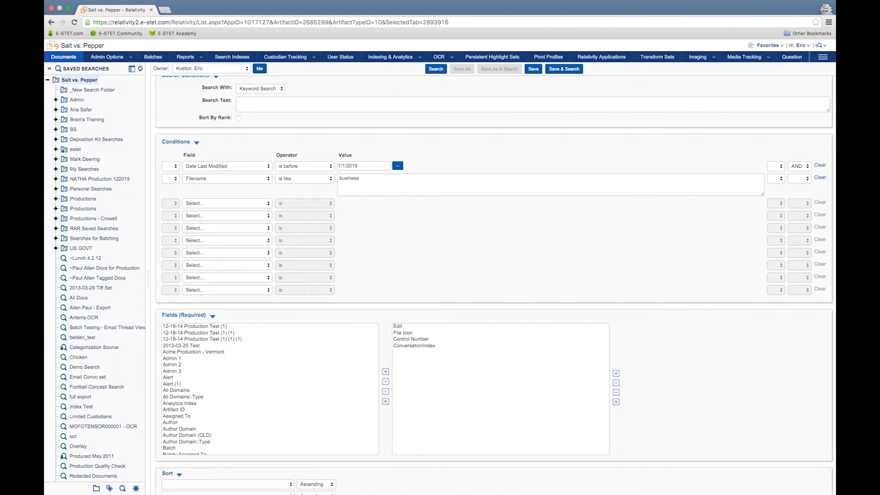
pyautogui.click(365, 422)
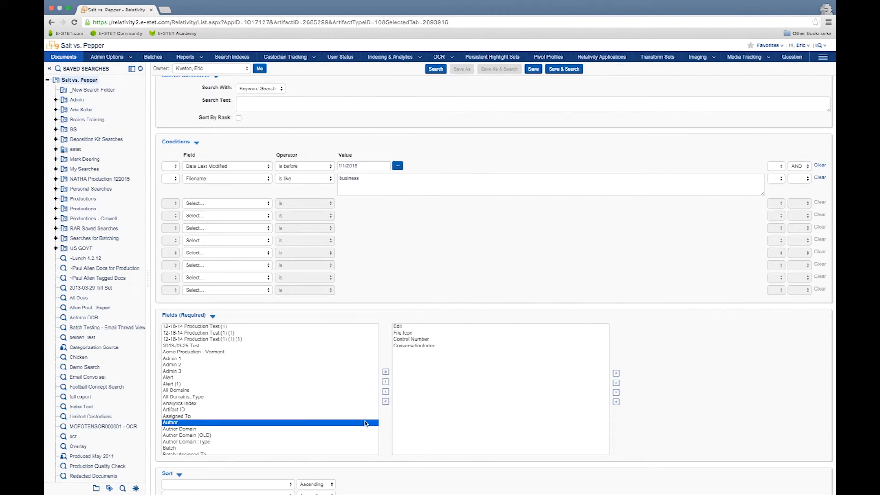
pyautogui.press('Down')
pyautogui.press('Down')
pyautogui.press('Down')
pyautogui.press('Down')
pyautogui.press('Down')
pyautogui.press('Down')
pyautogui.press('Down')
pyautogui.press('Down')
pyautogui.press('Down')
pyautogui.press('Down')
pyautogui.press('Down')
pyautogui.press('Down')
pyautogui.press('Down')
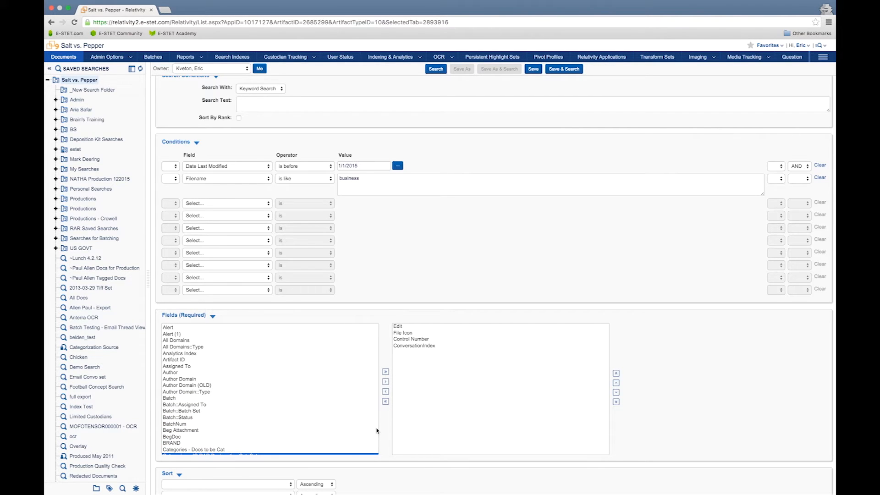
pyautogui.moveTo(377, 431); pyautogui.dragTo(378, 440)
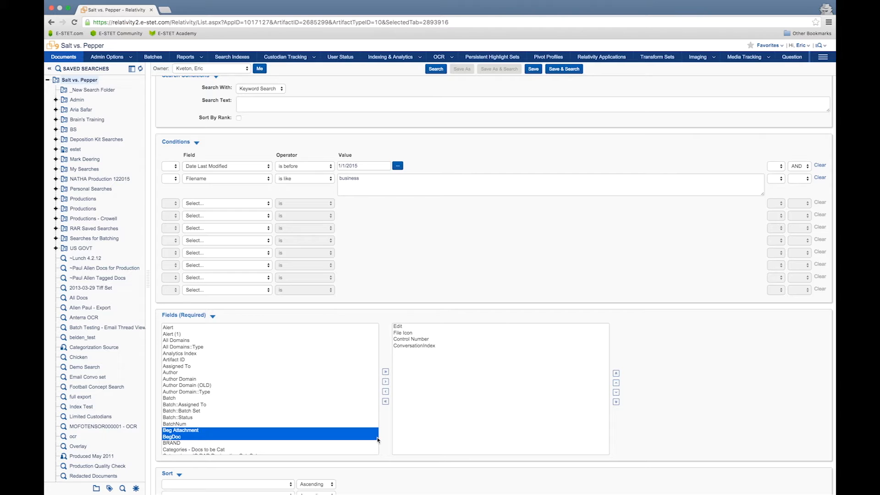
pyautogui.press('Down')
pyautogui.press('Down')
pyautogui.press('Down')
pyautogui.press('Down')
pyautogui.press('Down')
pyautogui.press('Down')
pyautogui.press('Down')
pyautogui.press('Down')
pyautogui.press('Down')
pyautogui.press('Down')
pyautogui.press('Down')
pyautogui.press('Down')
pyautogui.press('Down')
pyautogui.press('Down')
pyautogui.press('Down')
pyautogui.press('Down')
pyautogui.press('Down')
pyautogui.press('Down')
pyautogui.press('Down')
pyautogui.press('Down')
pyautogui.press('Down')
pyautogui.press('Down')
pyautogui.press('Down')
pyautogui.press('Down')
pyautogui.press('Down')
pyautogui.press('Down')
pyautogui.press('Down')
pyautogui.press('Down')
pyautogui.press('Down')
pyautogui.press('Down')
pyautogui.press('Down')
pyautogui.press('Down')
pyautogui.press('Down')
pyautogui.press('Down')
pyautogui.press('Down')
pyautogui.press('Down')
pyautogui.press('Down')
pyautogui.press('Down')
pyautogui.press('Down')
pyautogui.press('Down')
pyautogui.press('Down')
pyautogui.press('Down')
pyautogui.press('Down')
pyautogui.press('Down')
pyautogui.press('Down')
pyautogui.press('Down')
pyautogui.press('Down')
pyautogui.press('Down')
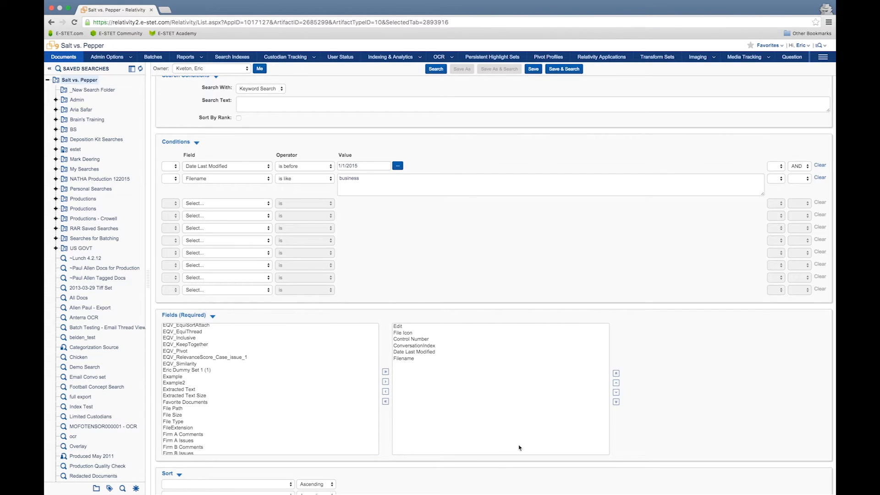
# - Sort the search by Date Last Modified, then save and run the search
pyautogui.click(270, 486)
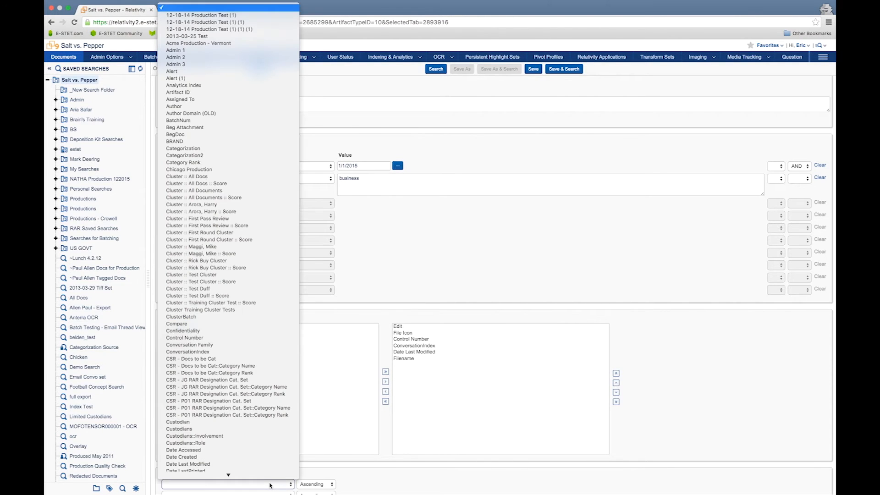
pyautogui.click(238, 464)
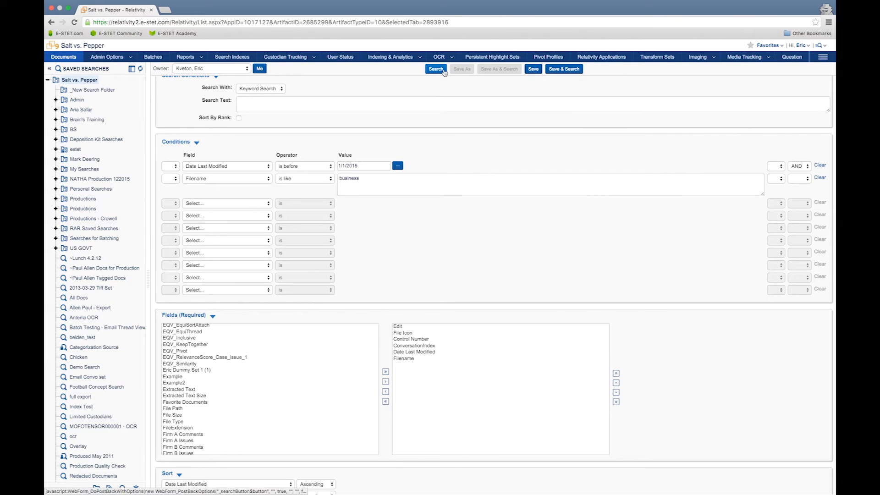
pyautogui.click(568, 69)
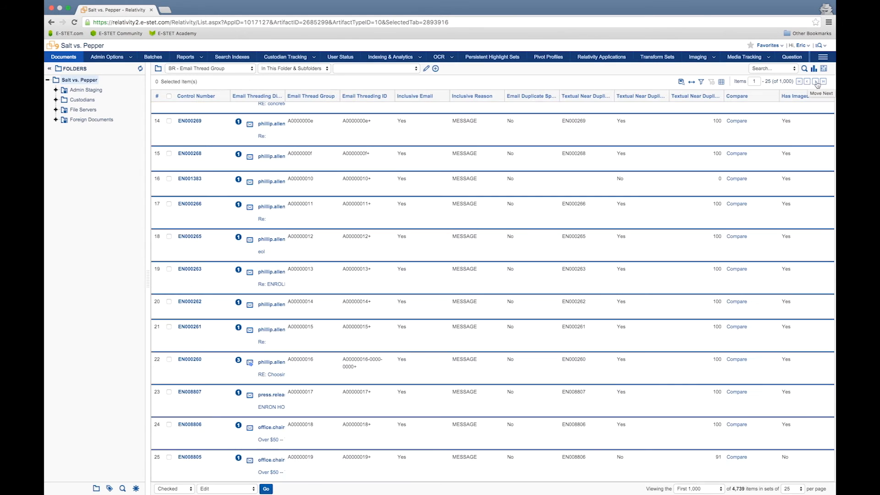
# - Open document EN000248 from the second page of the document list
pyautogui.click(816, 82)
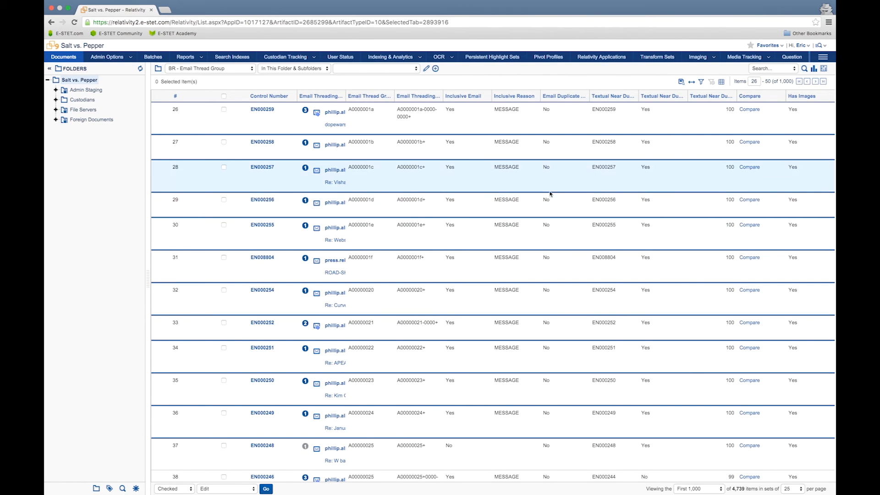
pyautogui.scroll(-5, 537, 229)
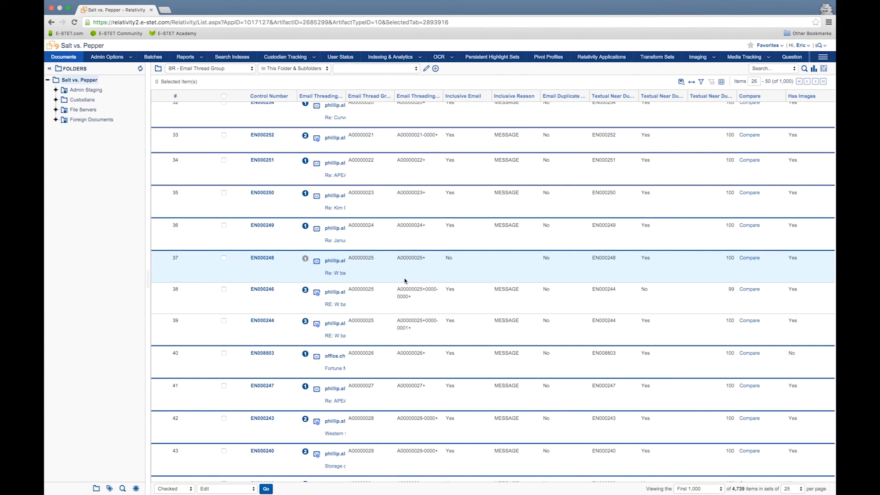
pyautogui.click(269, 258)
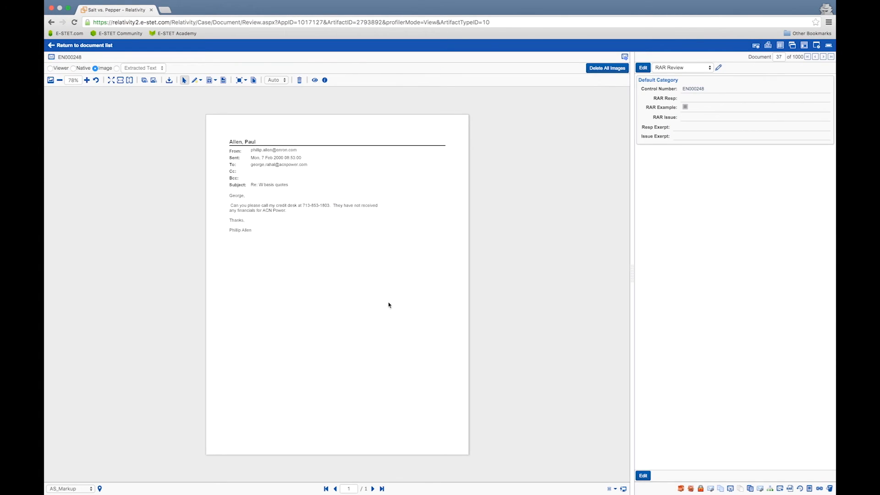
# - Show the thread group pane and open the related document EN001711 from it
pyautogui.click(731, 488)
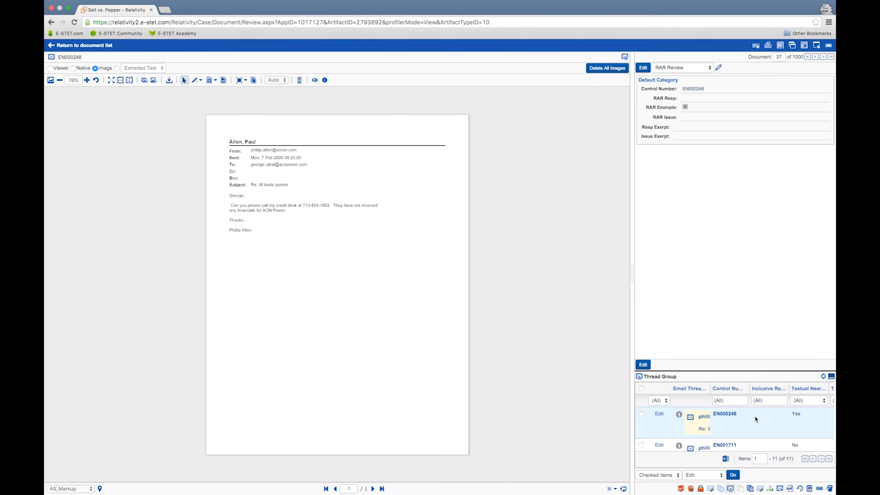
pyautogui.click(724, 445)
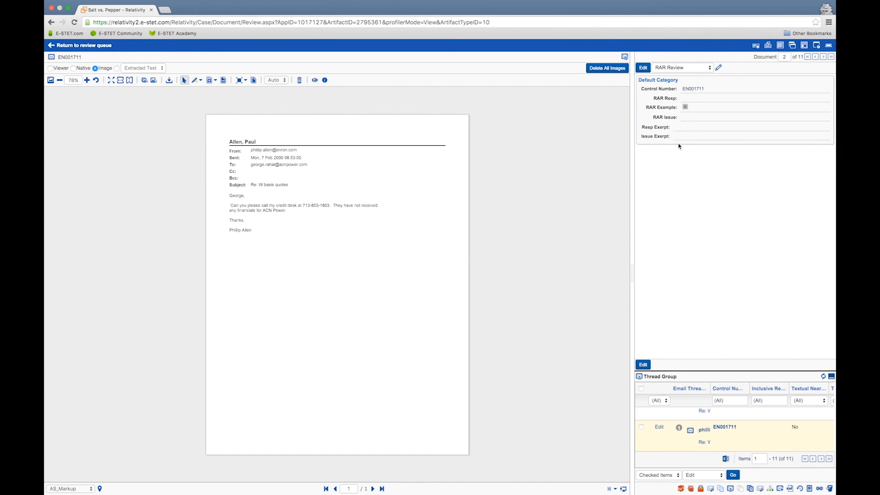
# - Switch the document's coding layout to Coding
pyautogui.click(710, 68)
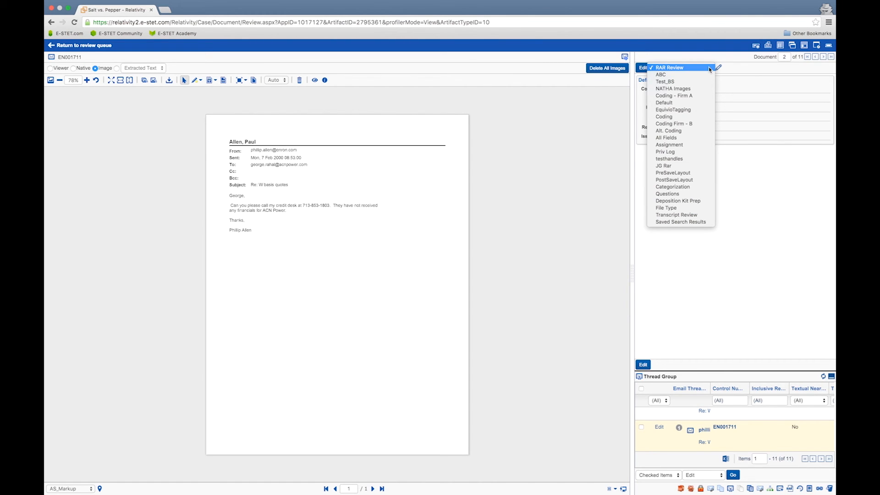
pyautogui.click(698, 117)
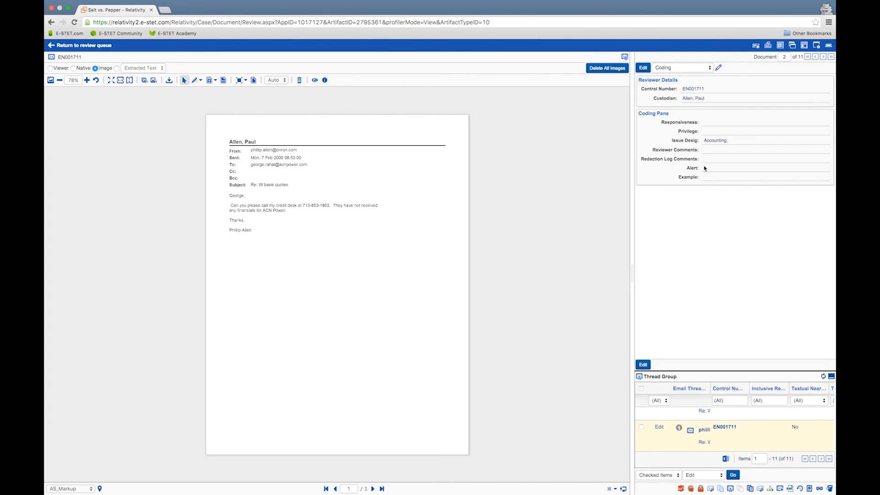
# - Code the document as Responsive and save the coding
pyautogui.click(644, 68)
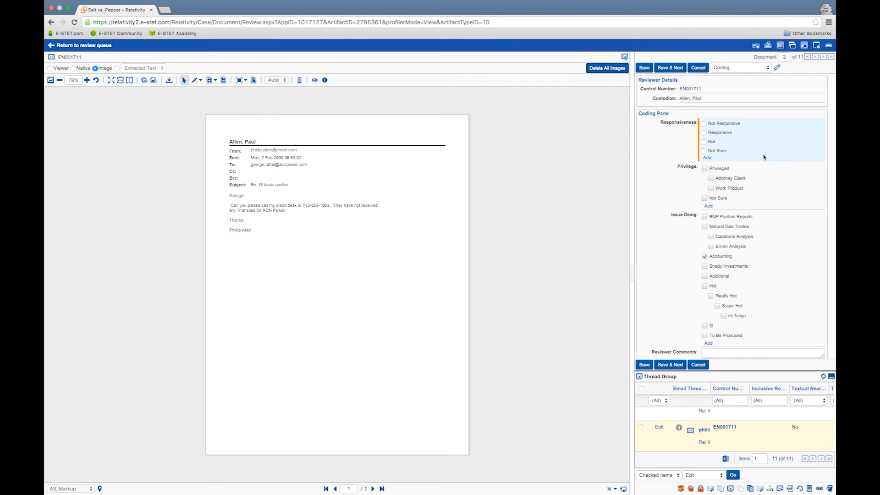
pyautogui.click(704, 133)
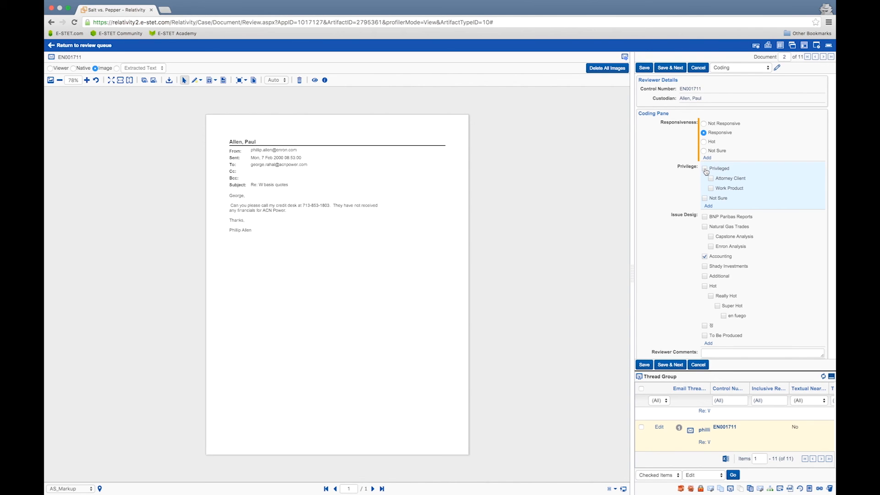
pyautogui.click(645, 365)
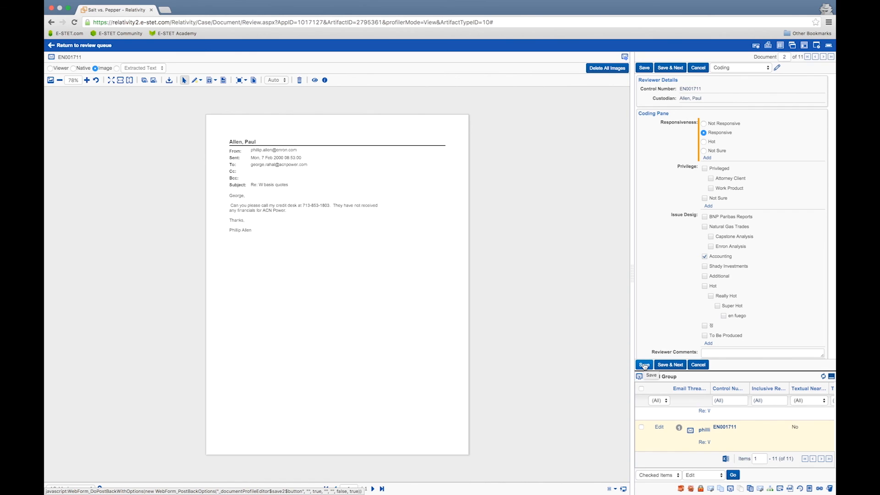